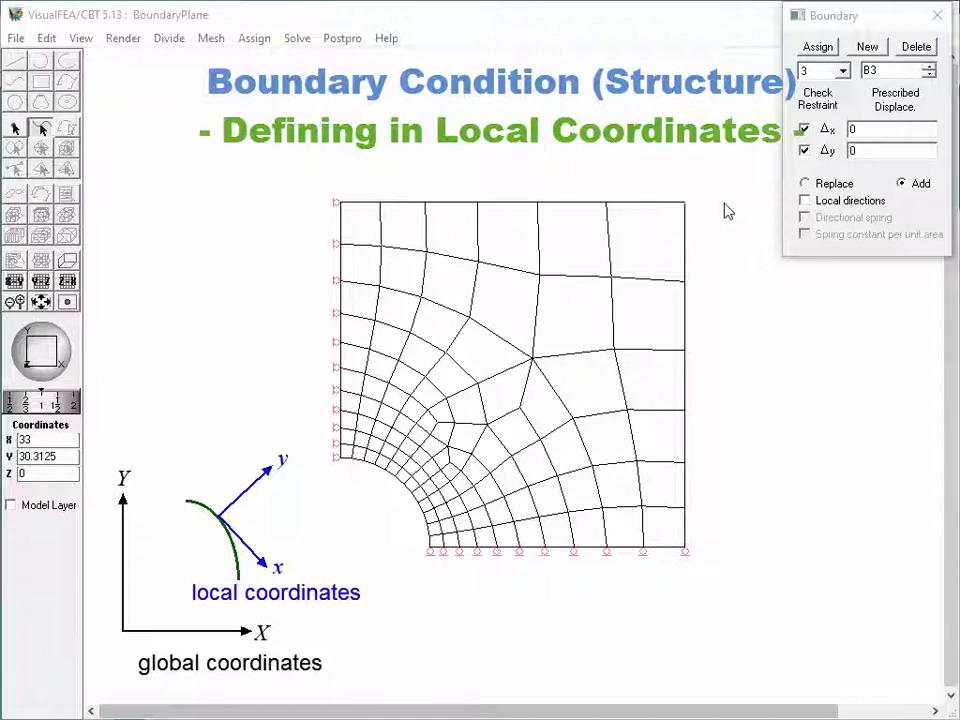
Switch B3's restraint to local tangent/normal directions, then revert it to global x and y.
{"action": "left_click", "coordinate": [810, 203]}
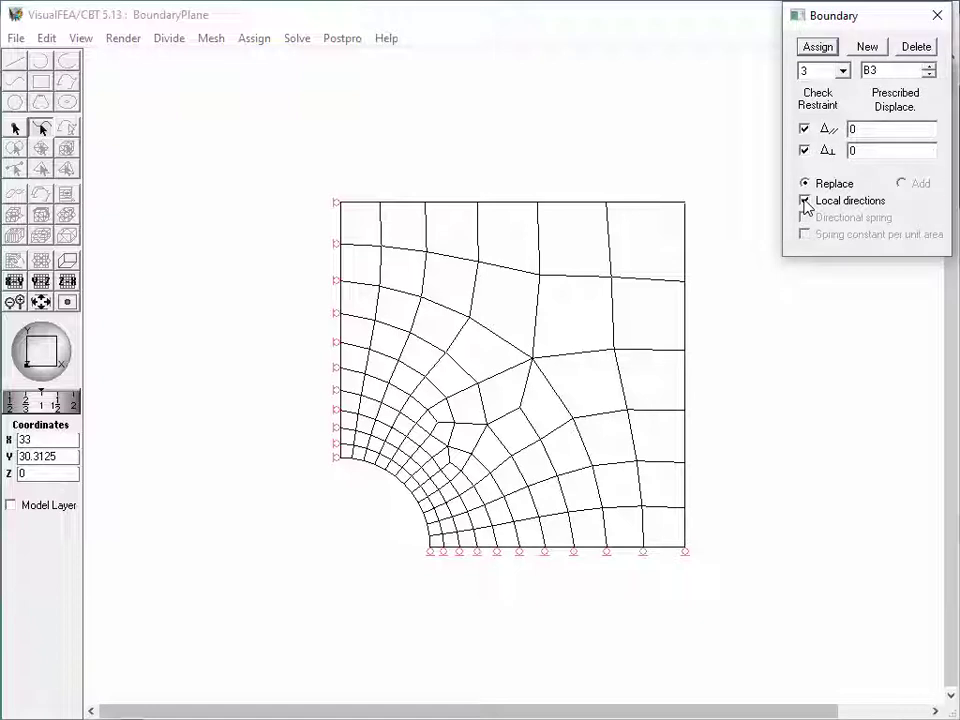
{"action": "left_click", "coordinate": [806, 203]}
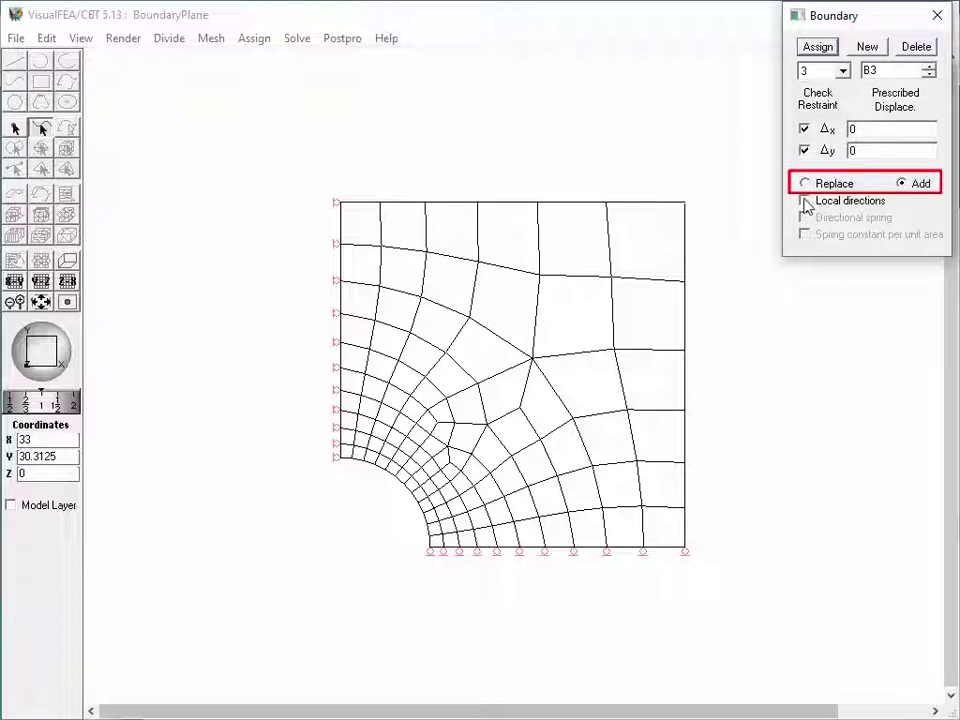
Put B3 back in local directions with only Δ∥ restrained, and pick the quarter-circle hole arc.
{"action": "left_click", "coordinate": [810, 203]}
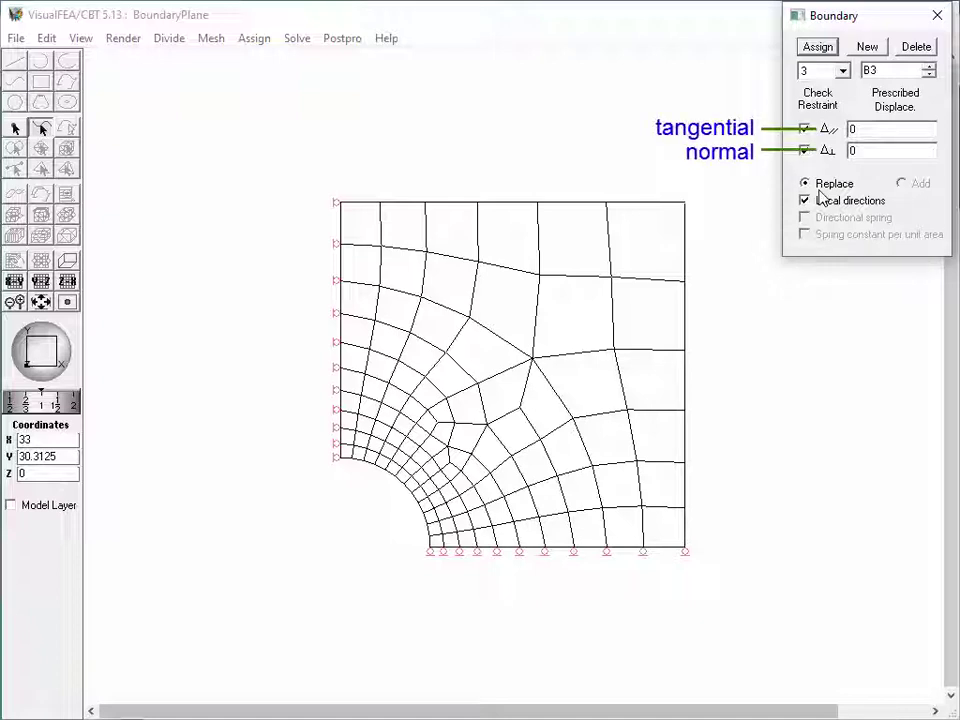
{"action": "left_click", "coordinate": [805, 151]}
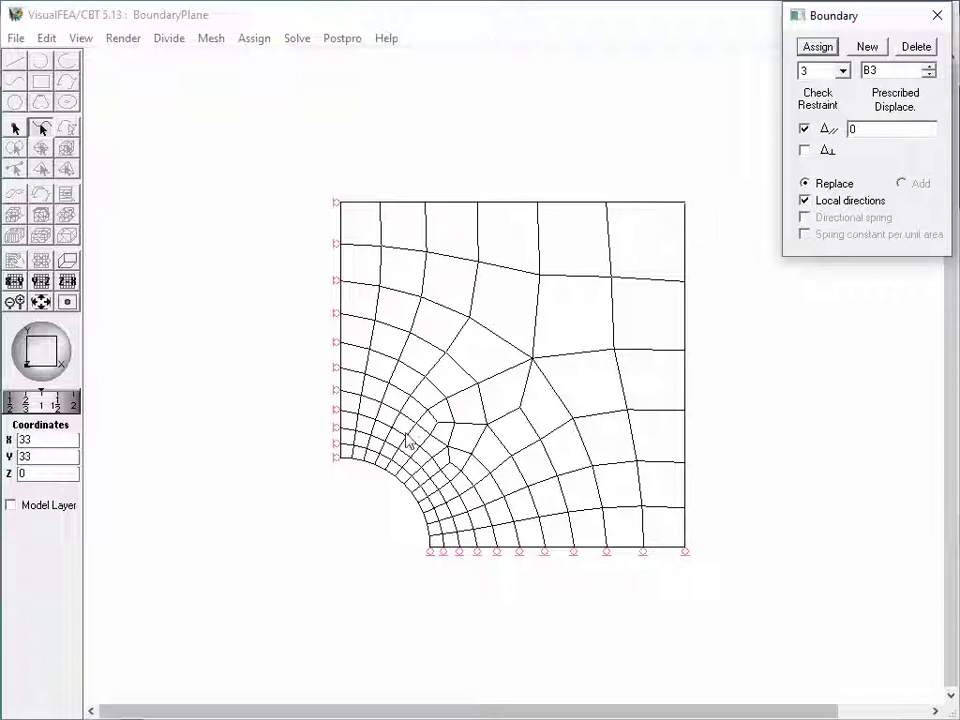
{"action": "left_click", "coordinate": [393, 481]}
Assign B3 to the hole arc, enlarge the mesh view, and clear its Δ∥ restraint.
{"action": "right_click", "coordinate": [394, 484]}
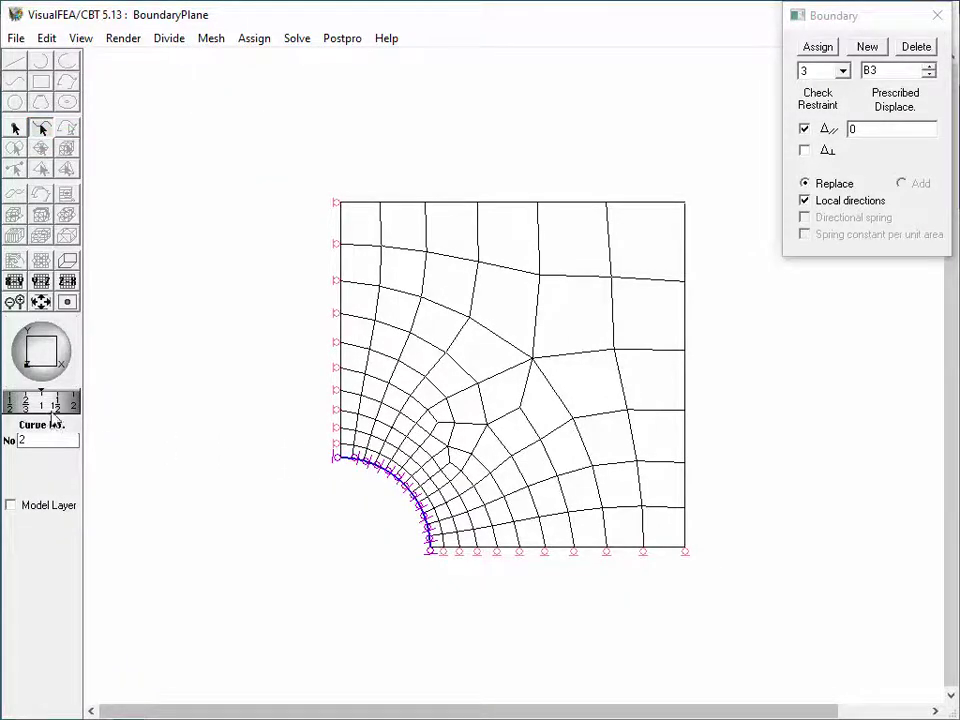
{"action": "left_click_drag", "start_coordinate": [52, 408], "coordinate": [38, 408]}
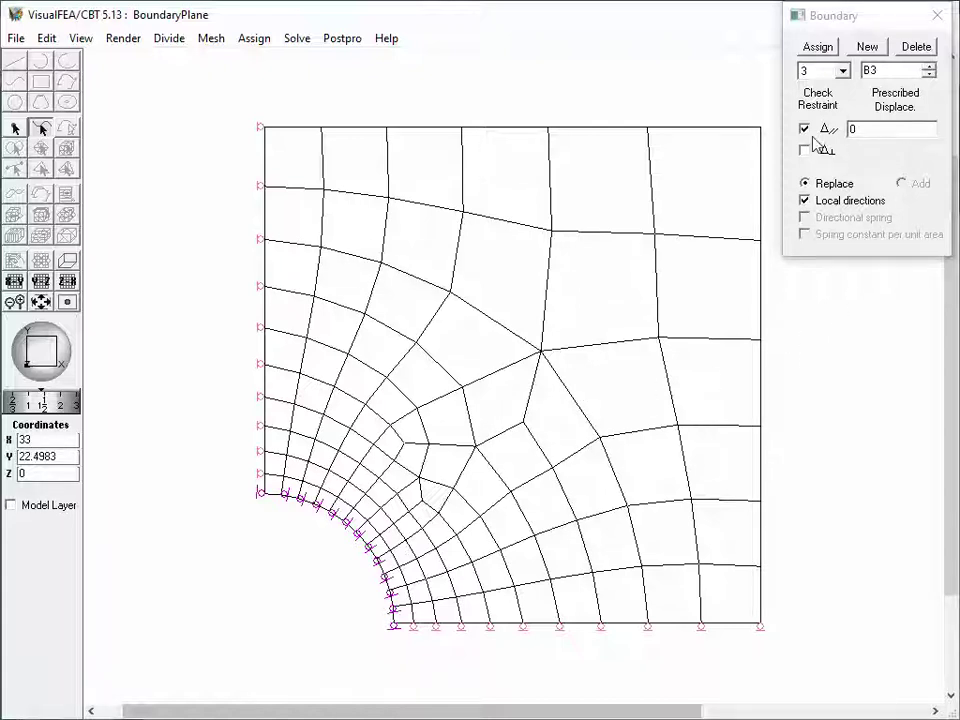
{"action": "left_click", "coordinate": [805, 130]}
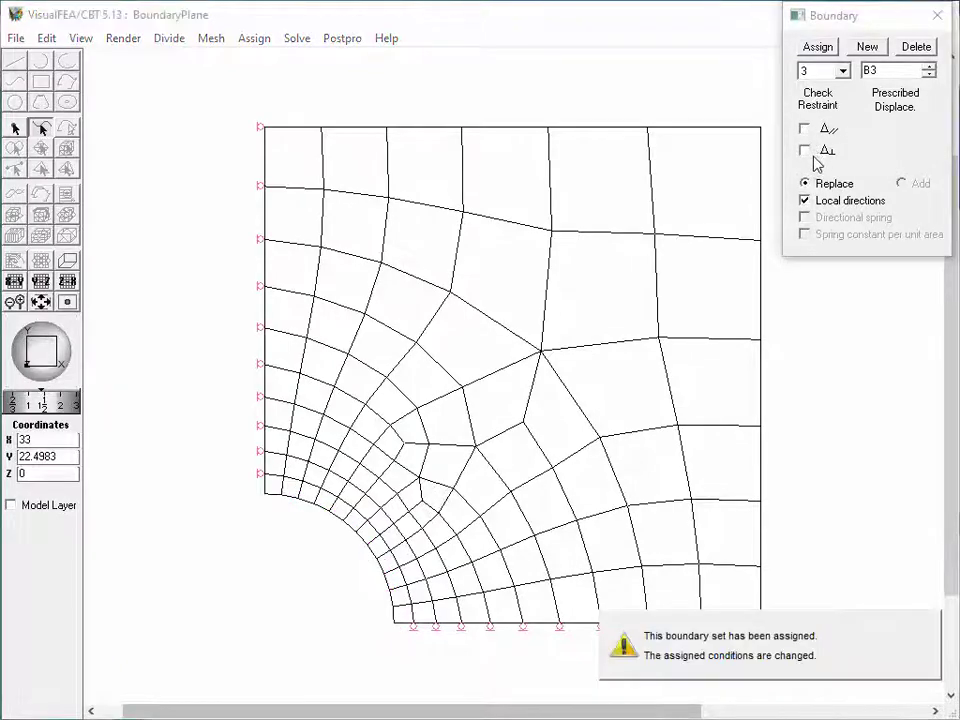
Restrain B3's normal displacement Δ⊥ = 0 along the hole's arc edge.
{"action": "left_click", "coordinate": [805, 150]}
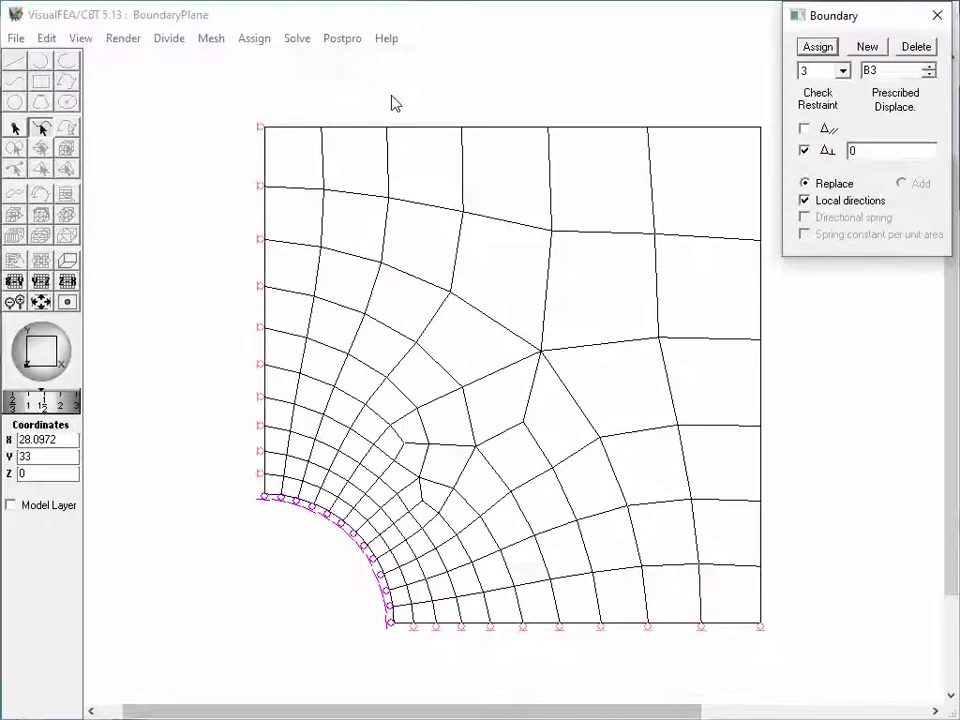
{"action": "left_click", "coordinate": [248, 44]}
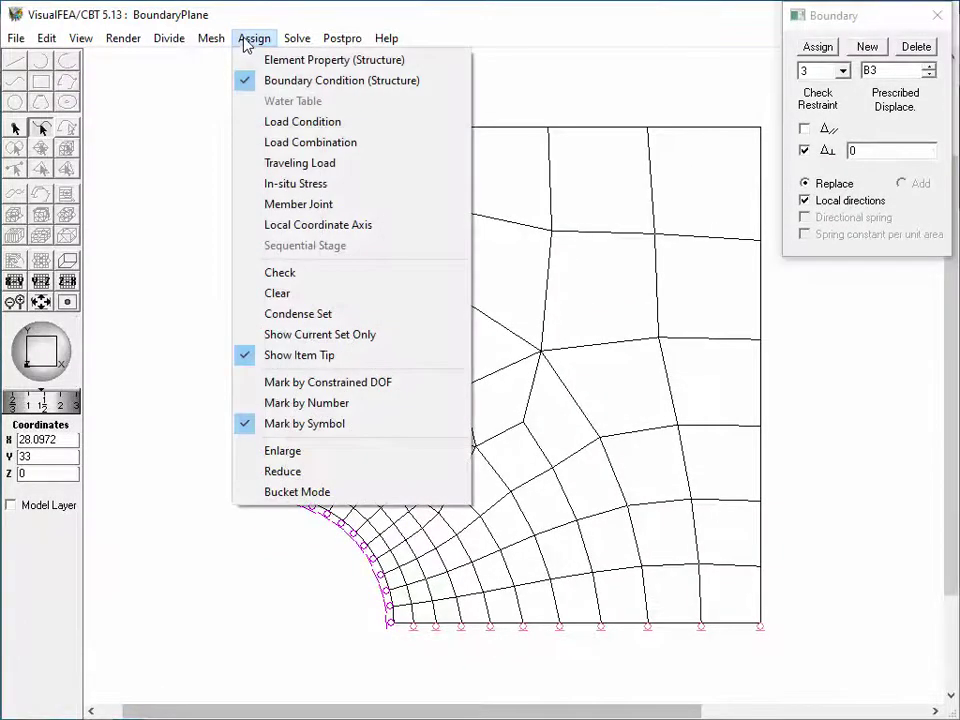
Mark boundaries by constrained DOF and enlarge the boundary markers.
{"action": "left_click", "coordinate": [280, 386]}
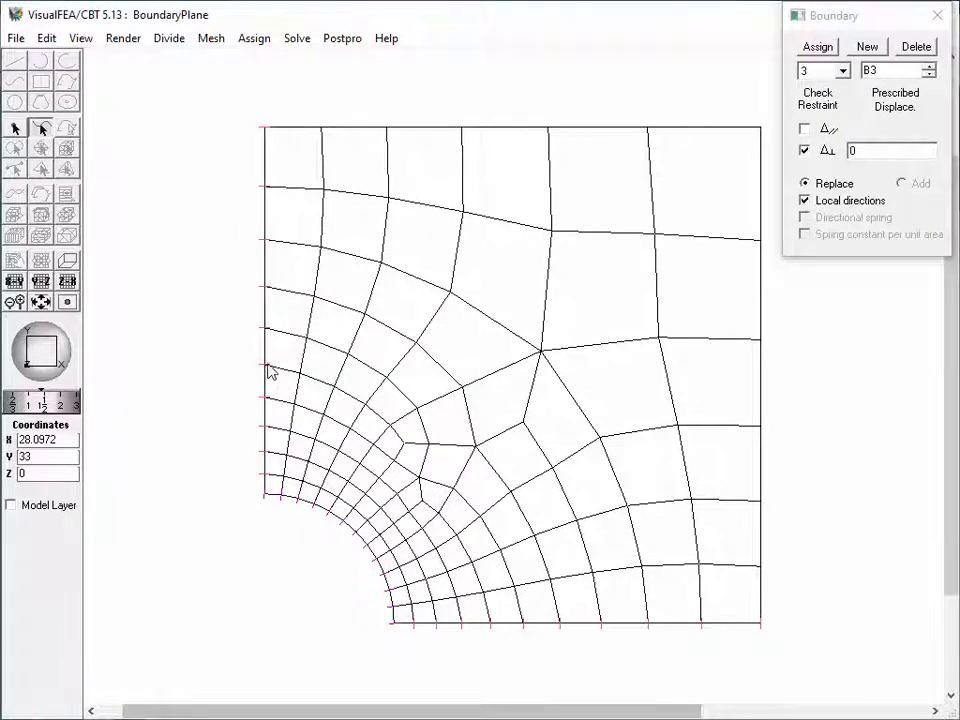
{"action": "left_click", "coordinate": [262, 42]}
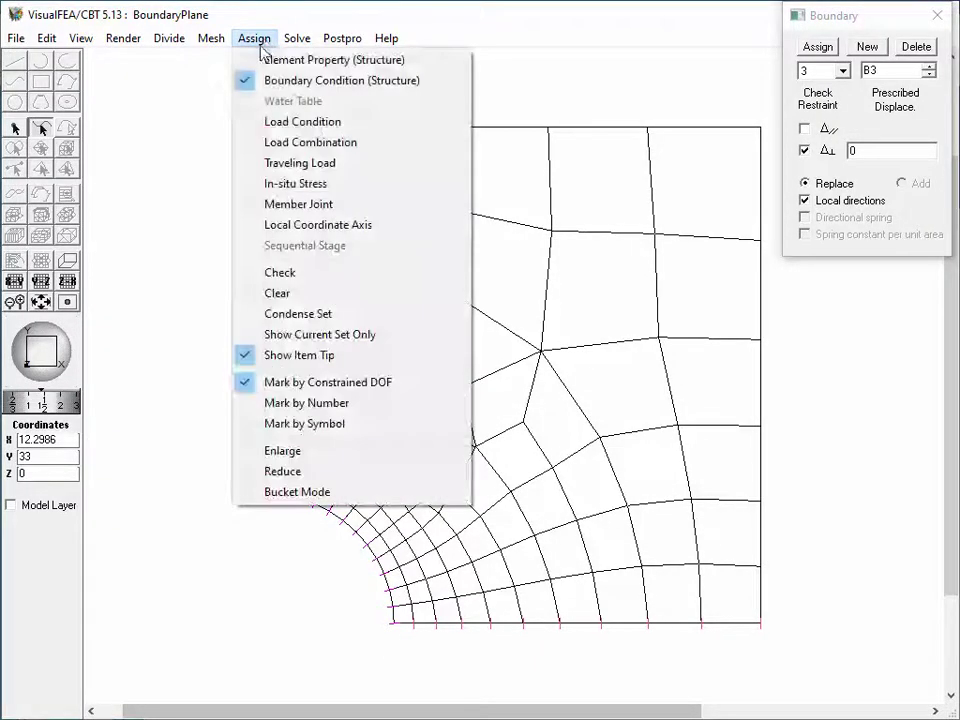
{"action": "left_click", "coordinate": [257, 452]}
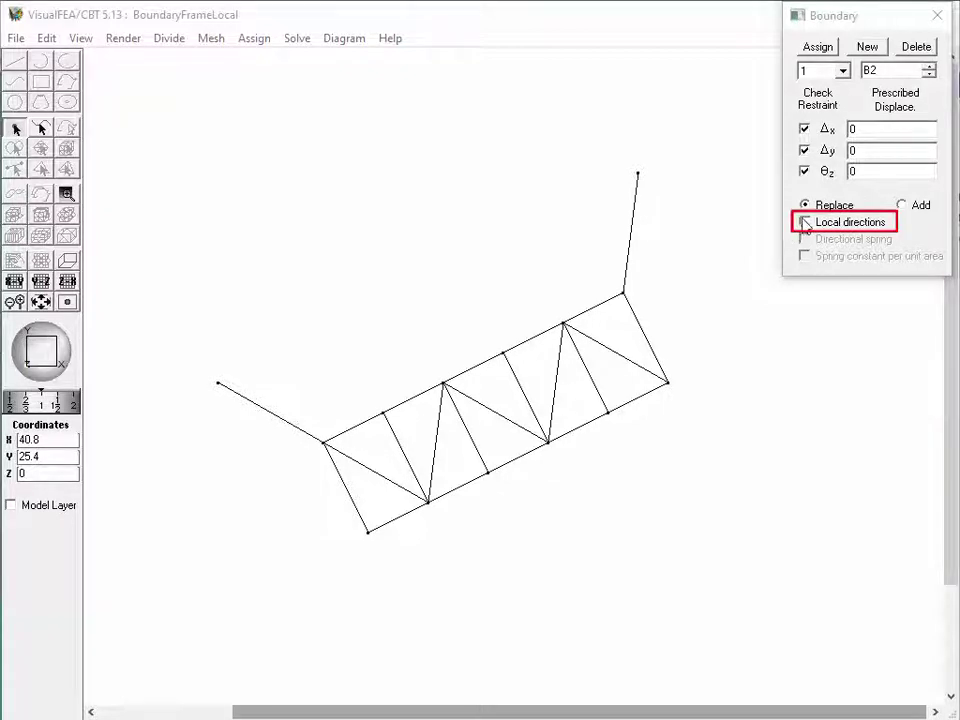
Set B2 to local directions restraining only Δ⊥ = 0, and assign it to the top node.
{"action": "left_click", "coordinate": [805, 222]}
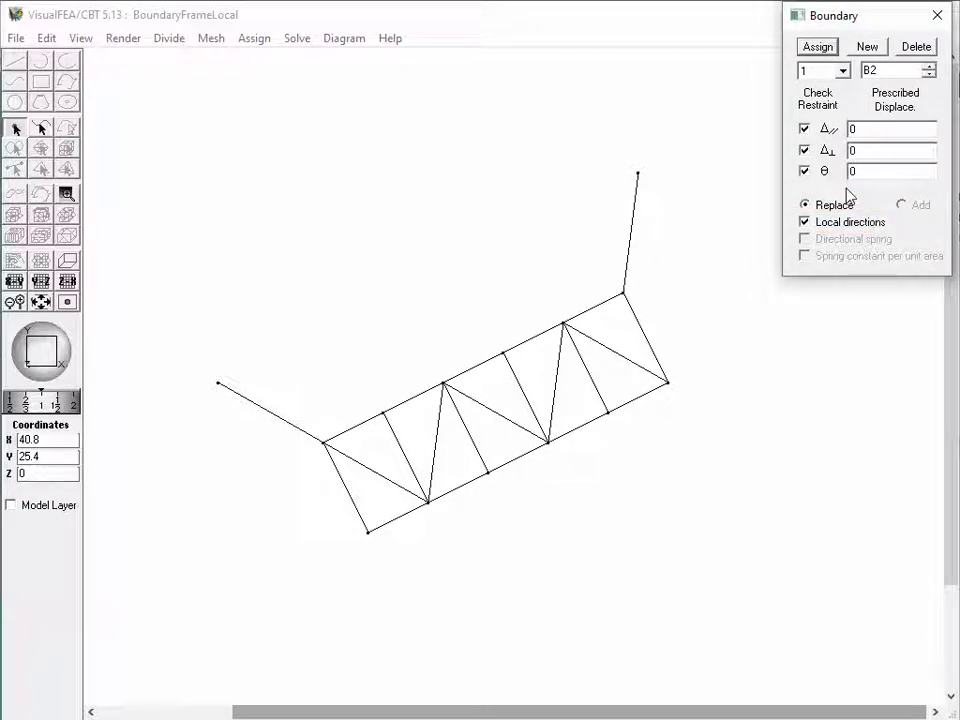
{"action": "left_click", "coordinate": [804, 129]}
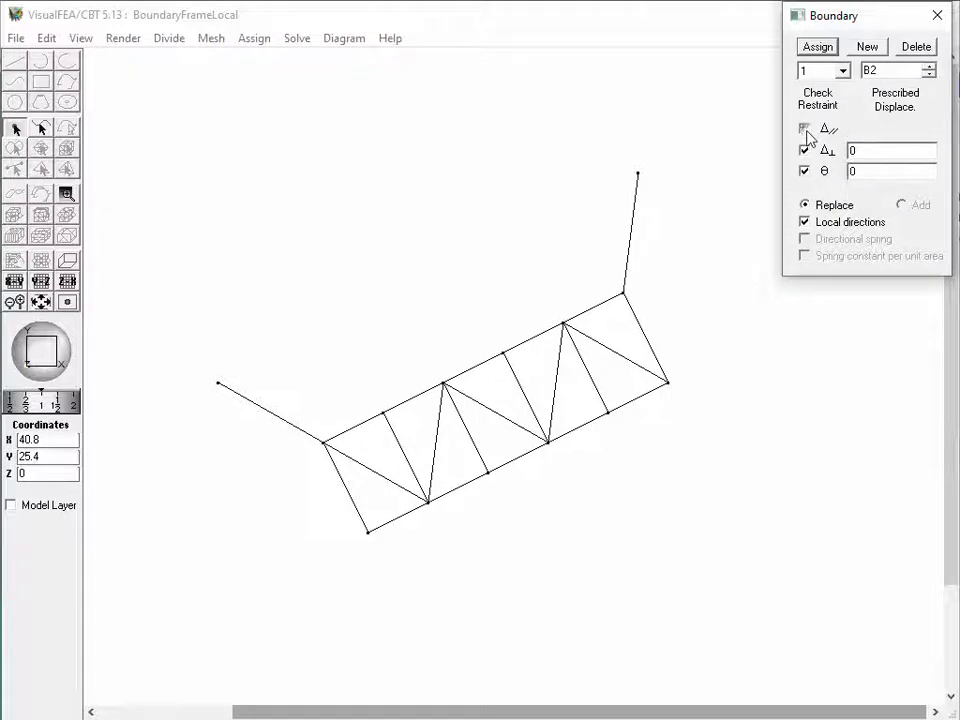
{"action": "left_click", "coordinate": [805, 172]}
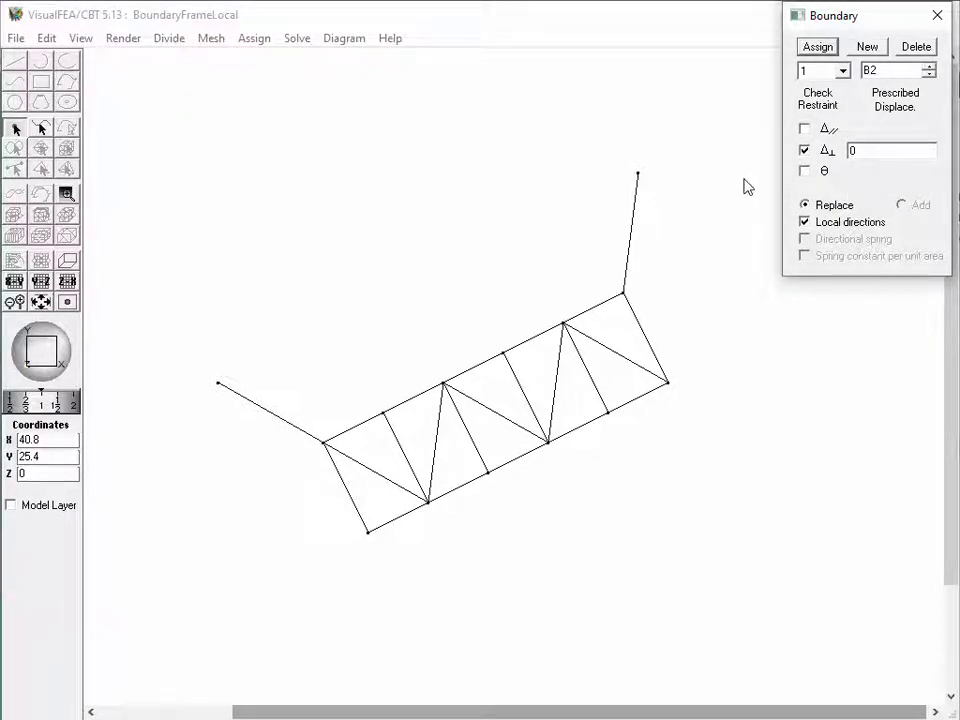
{"action": "left_click", "coordinate": [638, 176]}
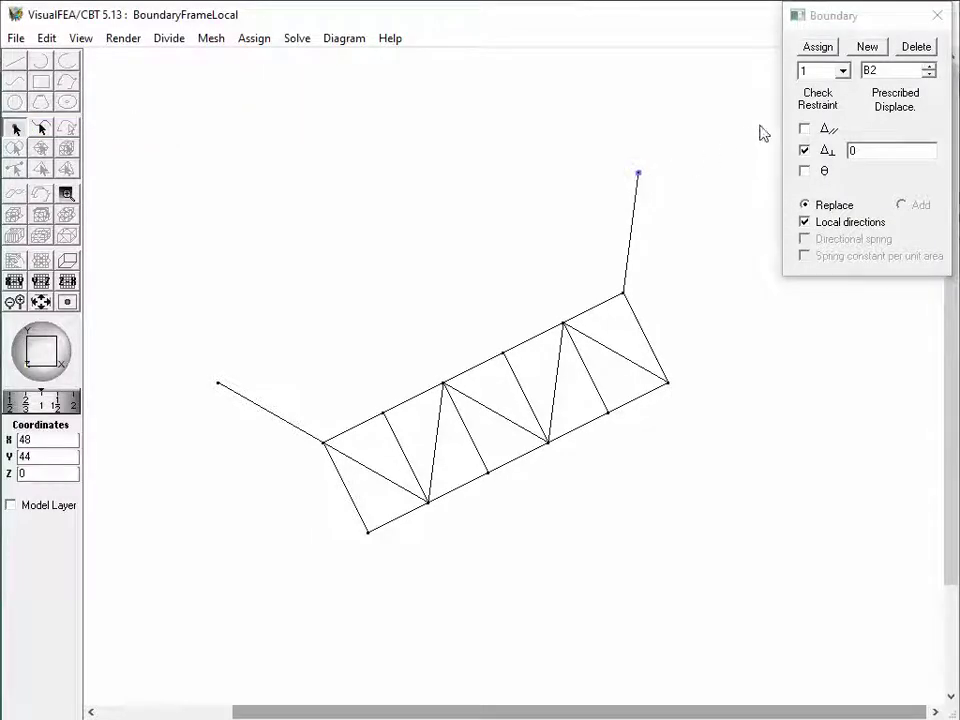
{"action": "left_click", "coordinate": [822, 50]}
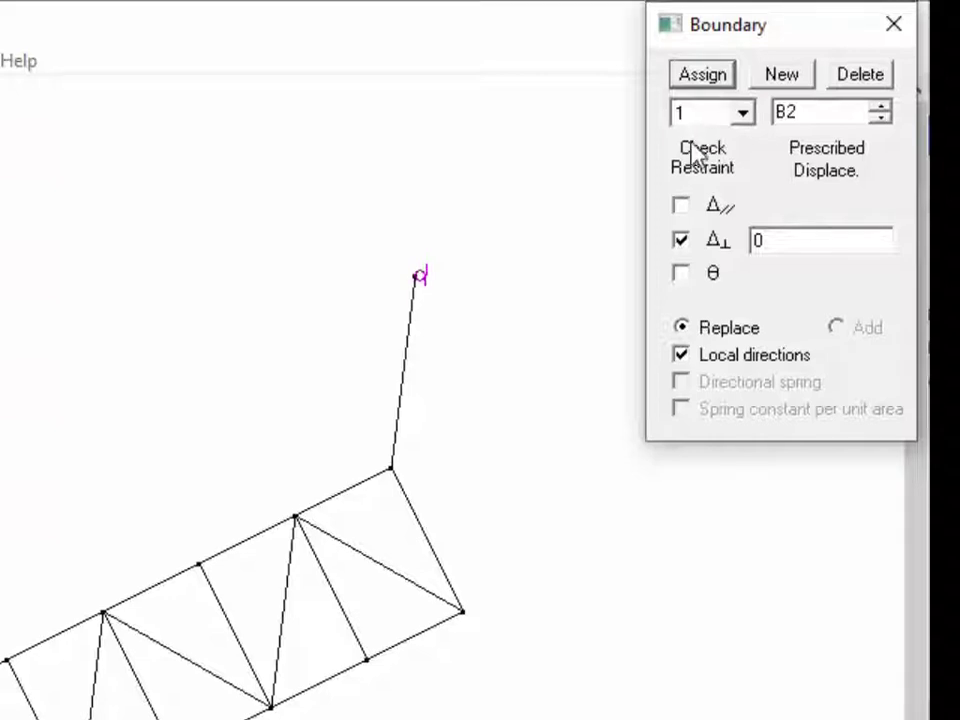
Change the restraint to Δ∥ = 0 only and apply it to the left end node.
{"action": "left_click", "coordinate": [682, 243]}
{"action": "left_click", "coordinate": [683, 207]}
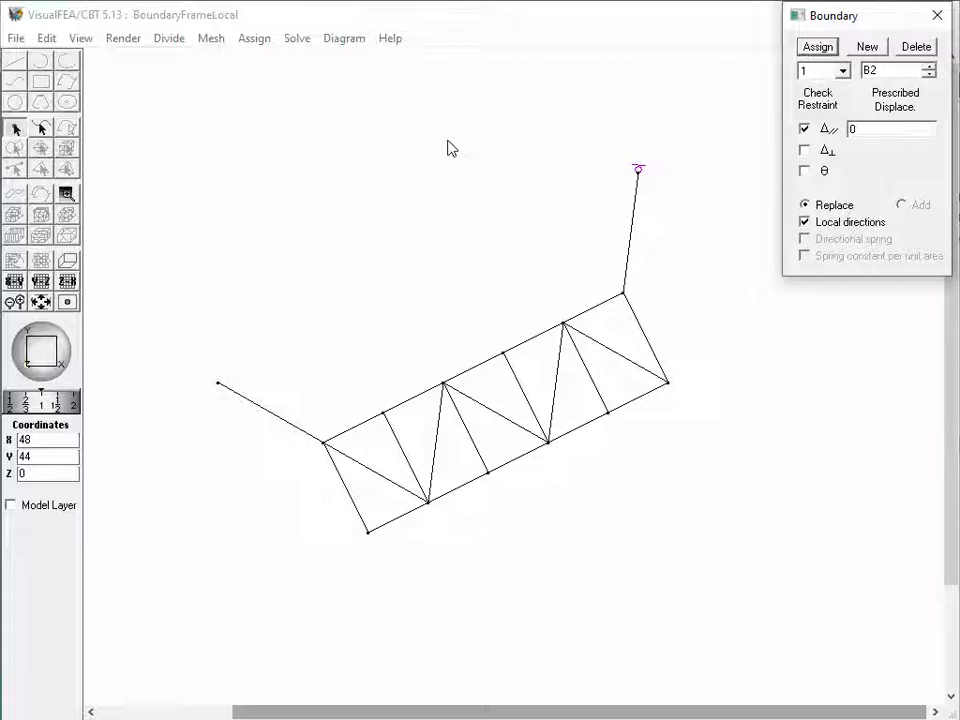
{"action": "left_click", "coordinate": [216, 381]}
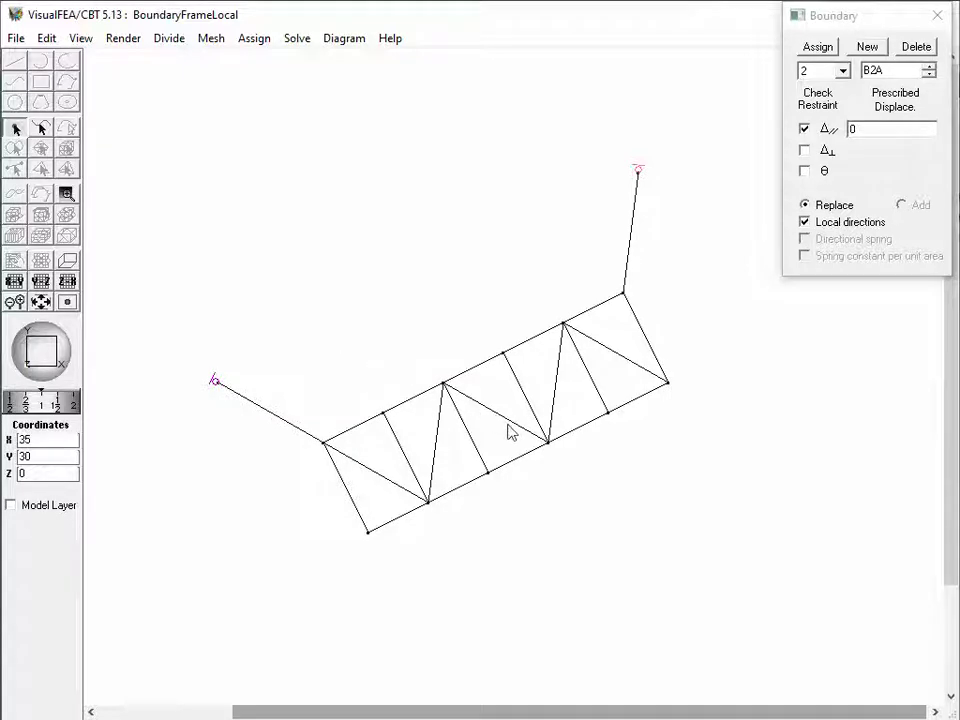
Support node N7 with its tangent direction along web member C7, creating set B3.
{"action": "left_click", "coordinate": [549, 443]}
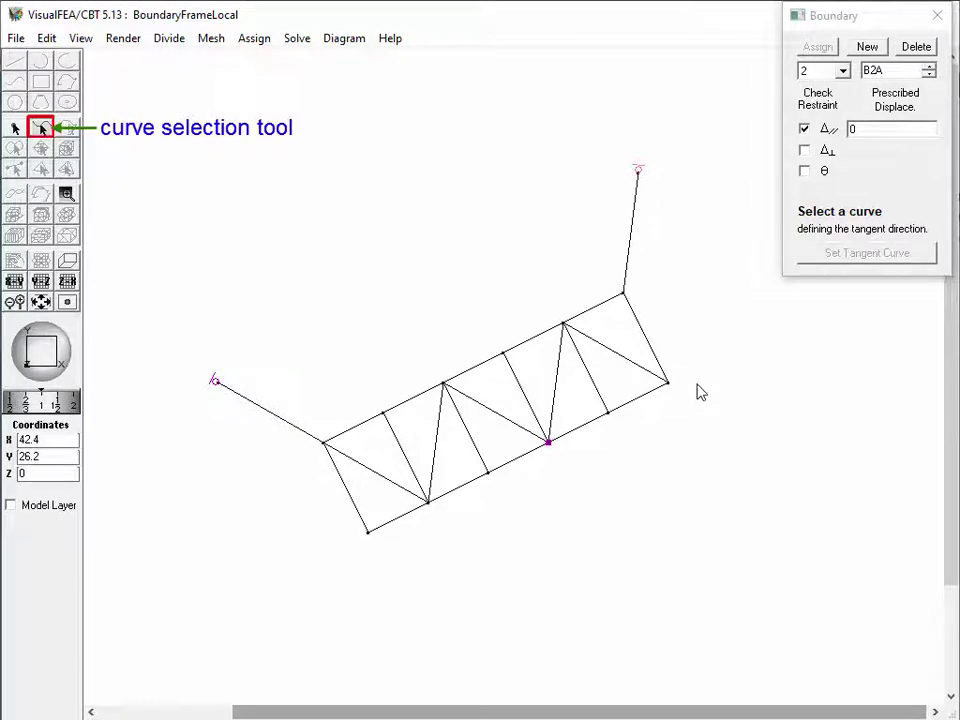
{"action": "left_click", "coordinate": [536, 416]}
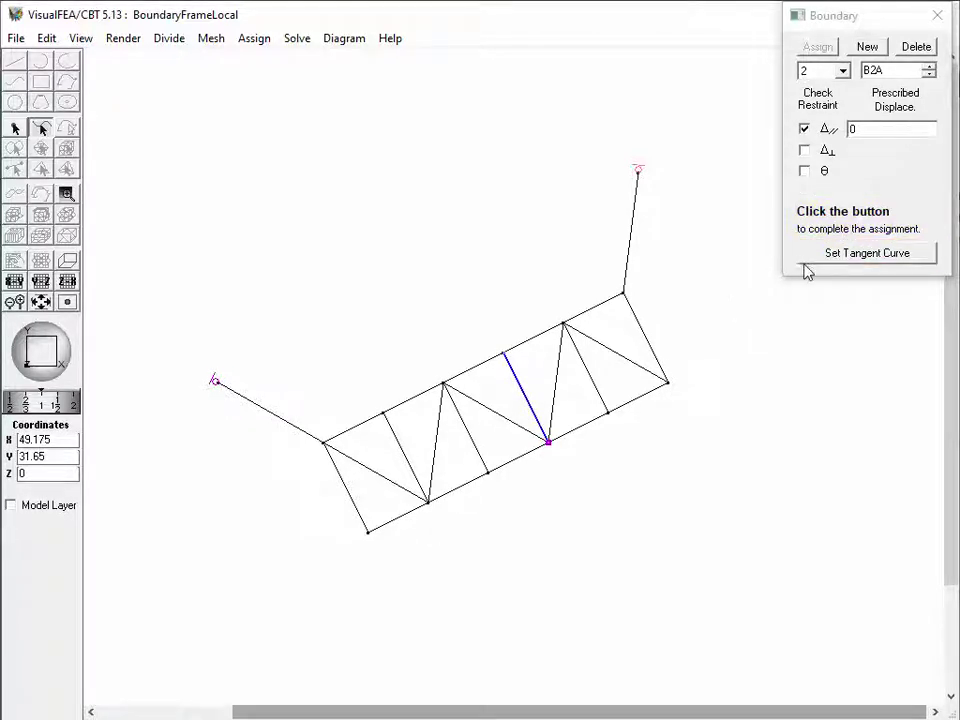
{"action": "left_click", "coordinate": [833, 258]}
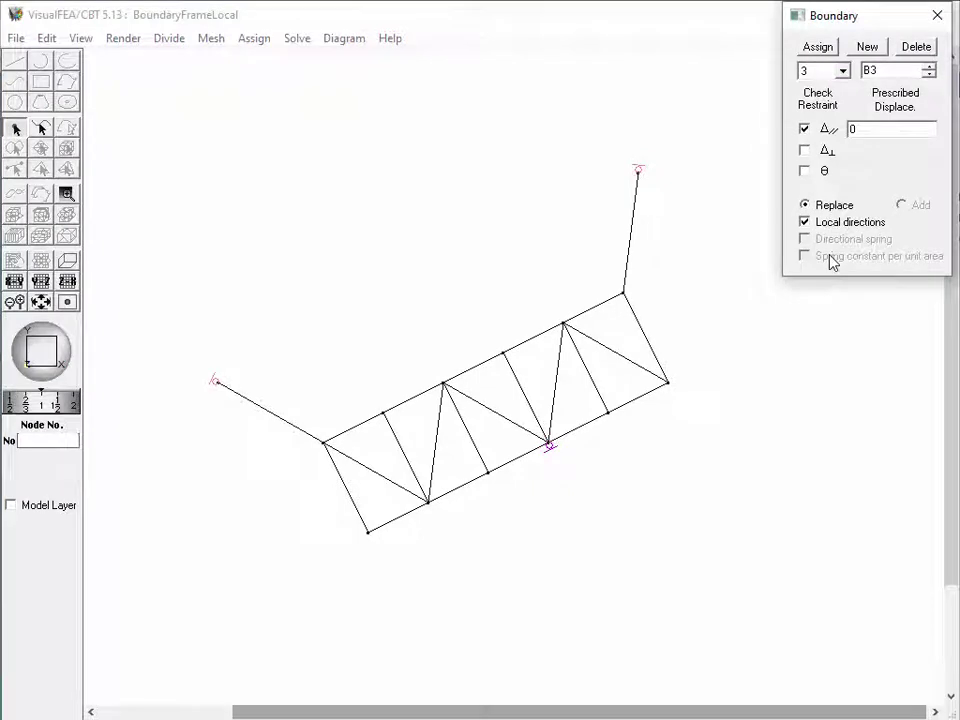
Delete B3, then re-support N7 tangent to diagonal C18 and delete that too.
{"action": "left_click", "coordinate": [916, 50]}
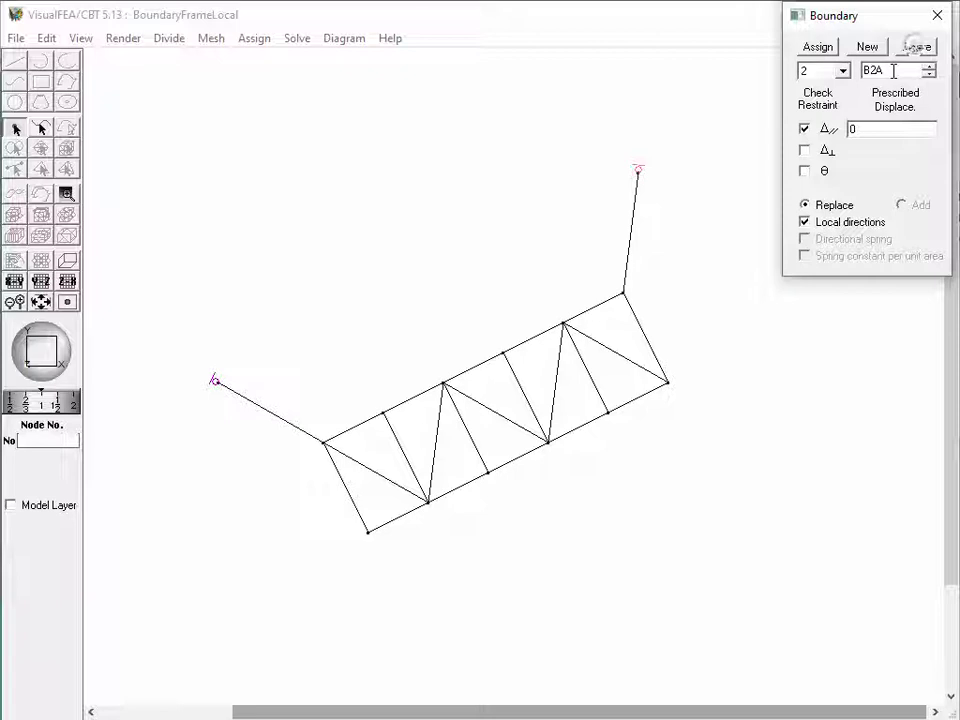
{"action": "left_click", "coordinate": [548, 443]}
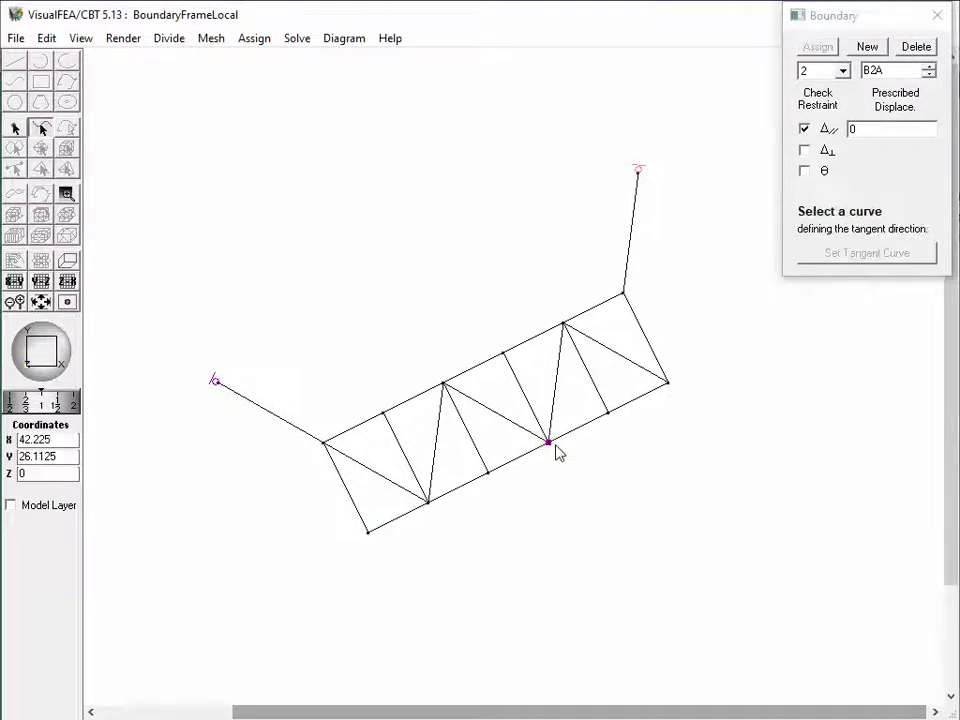
{"action": "left_click", "coordinate": [558, 419]}
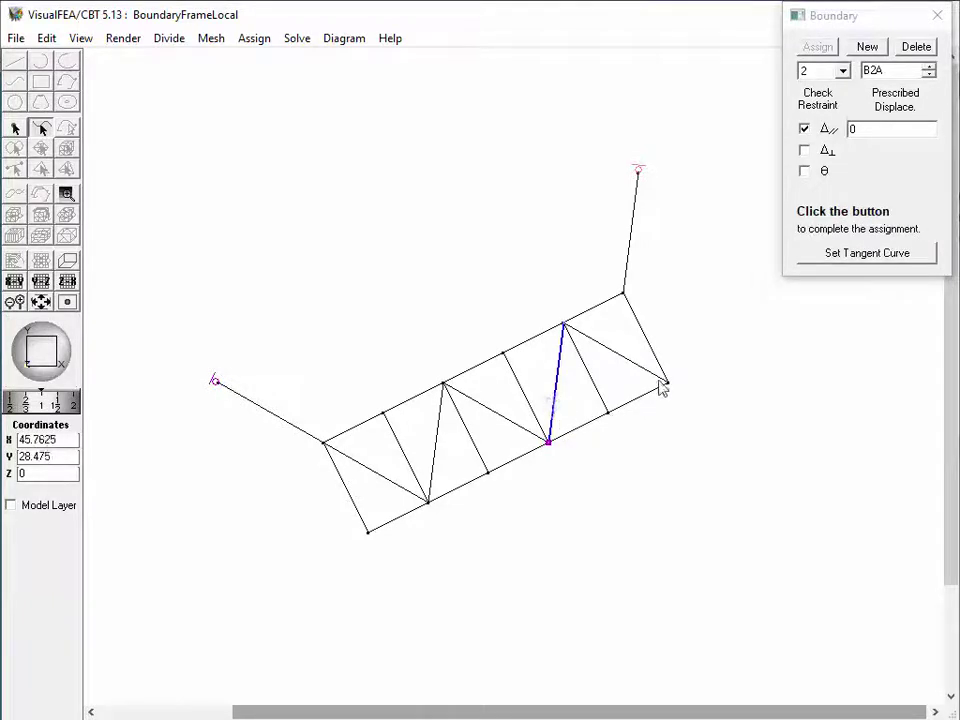
{"action": "left_click", "coordinate": [855, 254]}
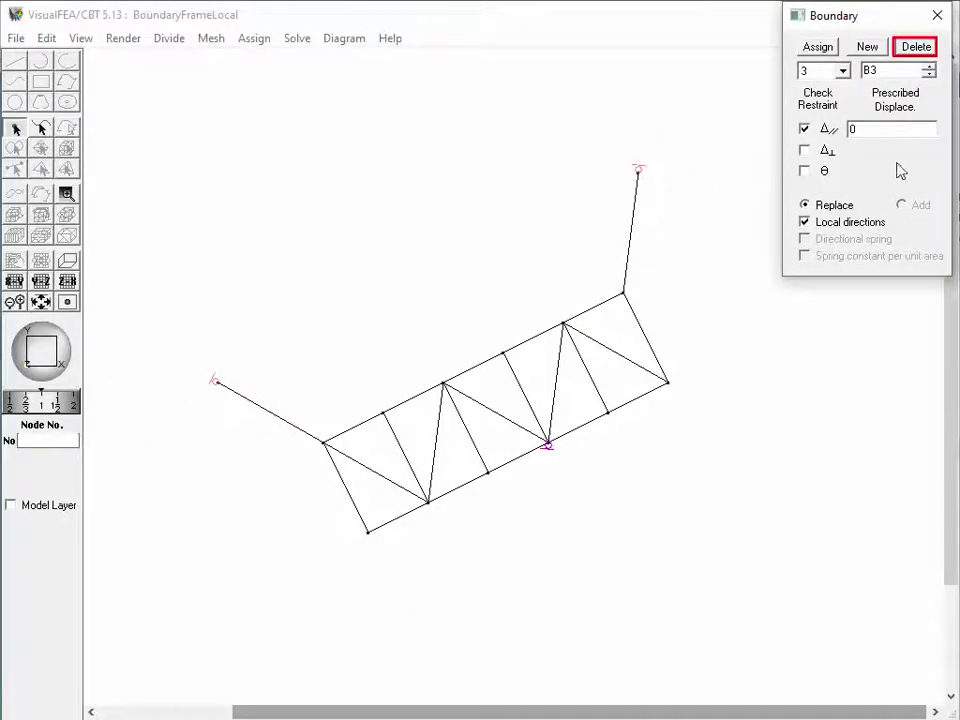
{"action": "left_click", "coordinate": [912, 48]}
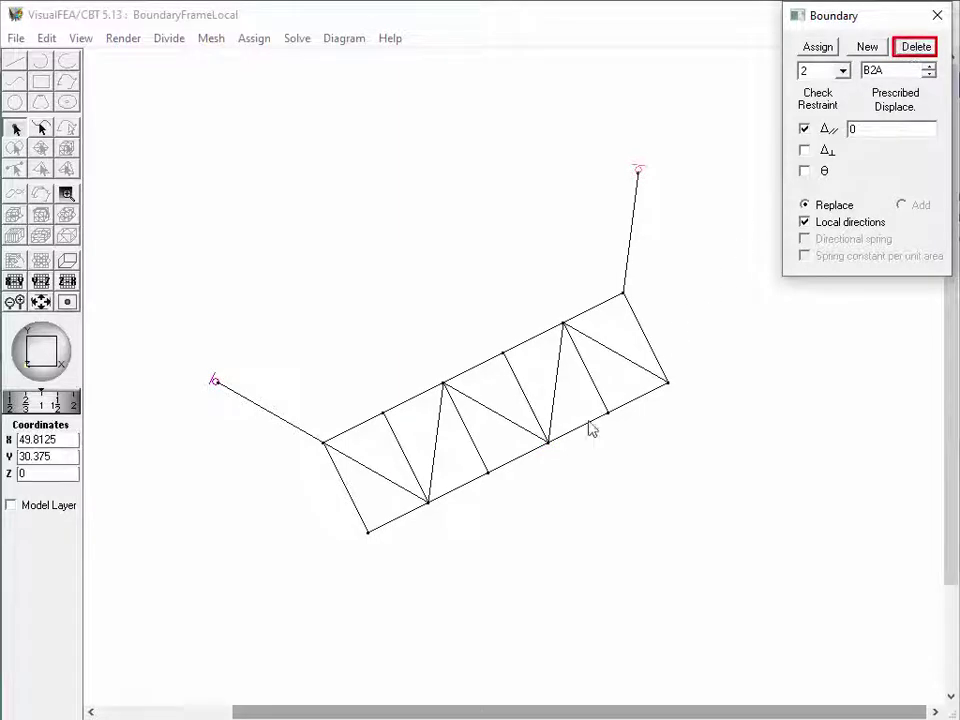
Support N7 tangent to the bottom chord, then delete that support as well.
{"action": "left_click", "coordinate": [550, 447]}
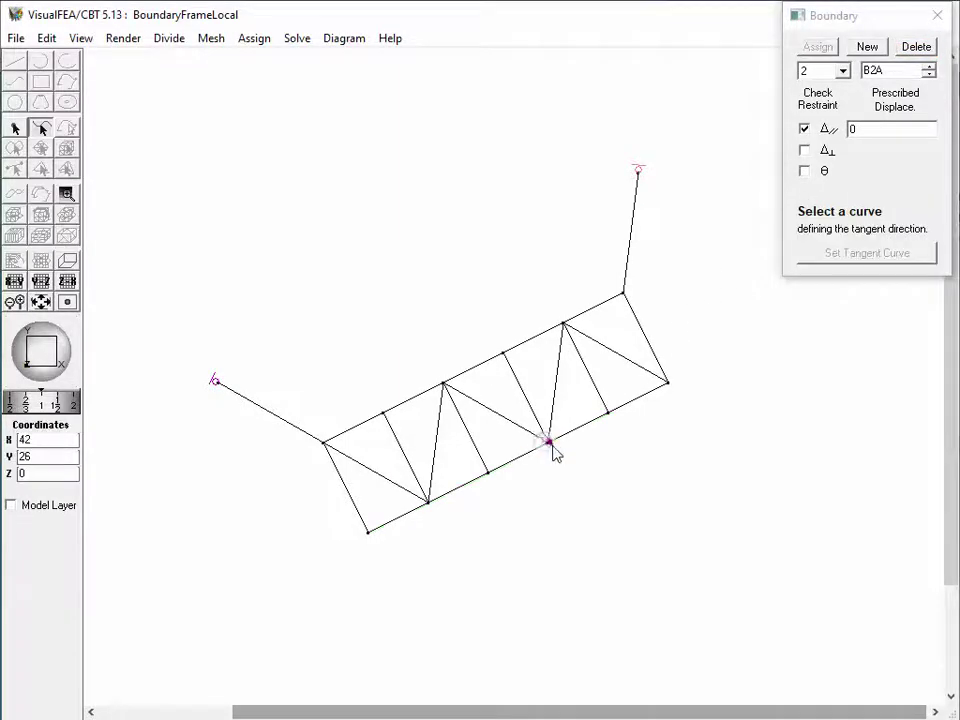
{"action": "left_click", "coordinate": [528, 458]}
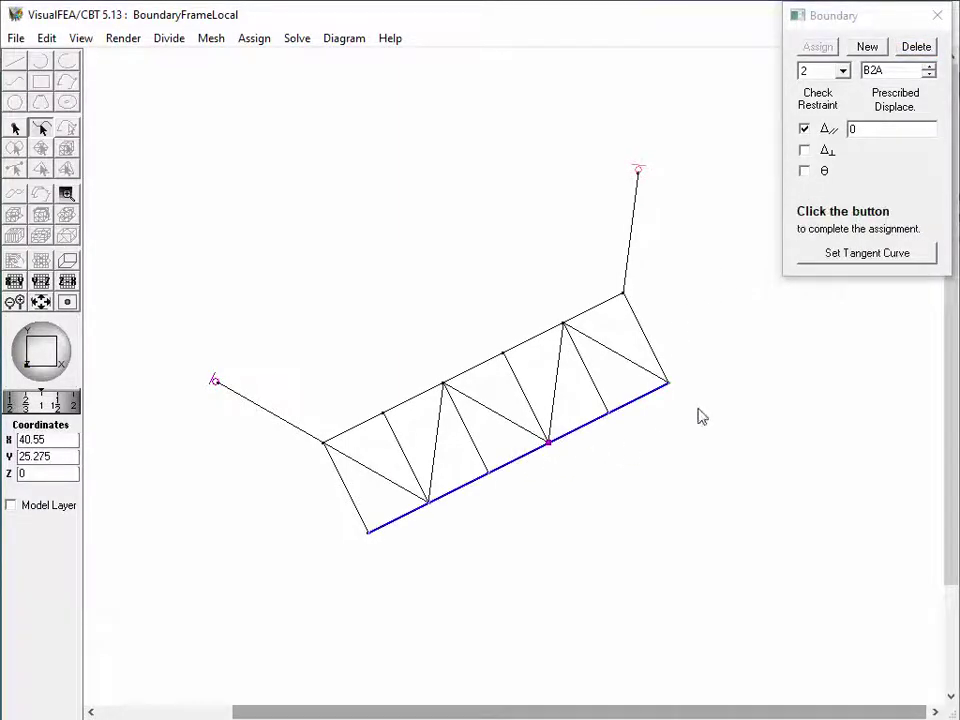
{"action": "left_click", "coordinate": [840, 256]}
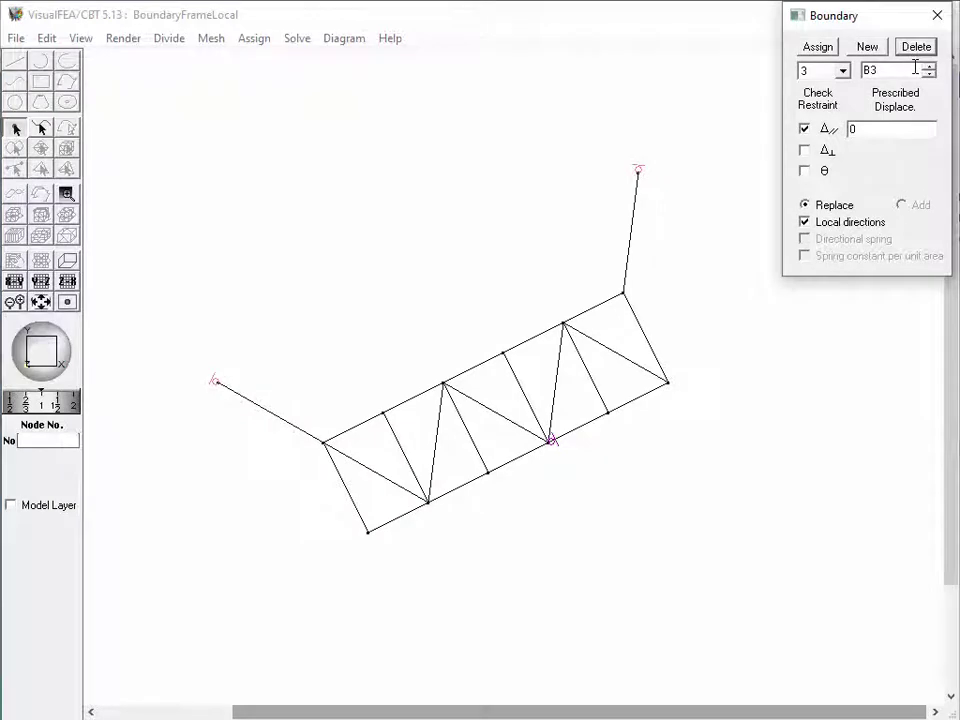
{"action": "left_click", "coordinate": [916, 47]}
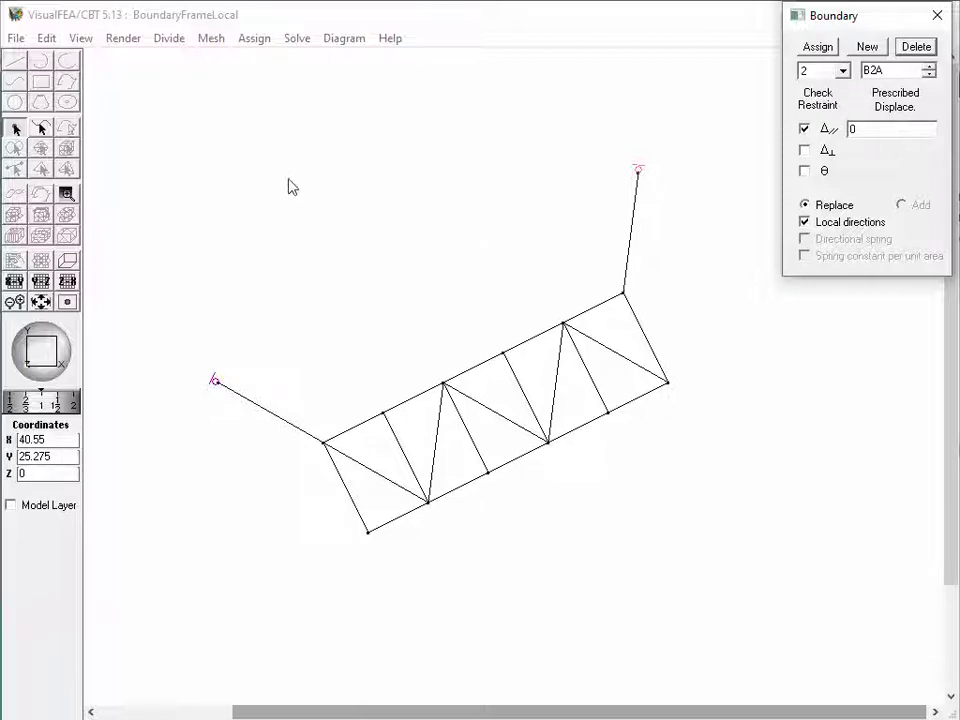
{"action": "left_click", "coordinate": [42, 129]}
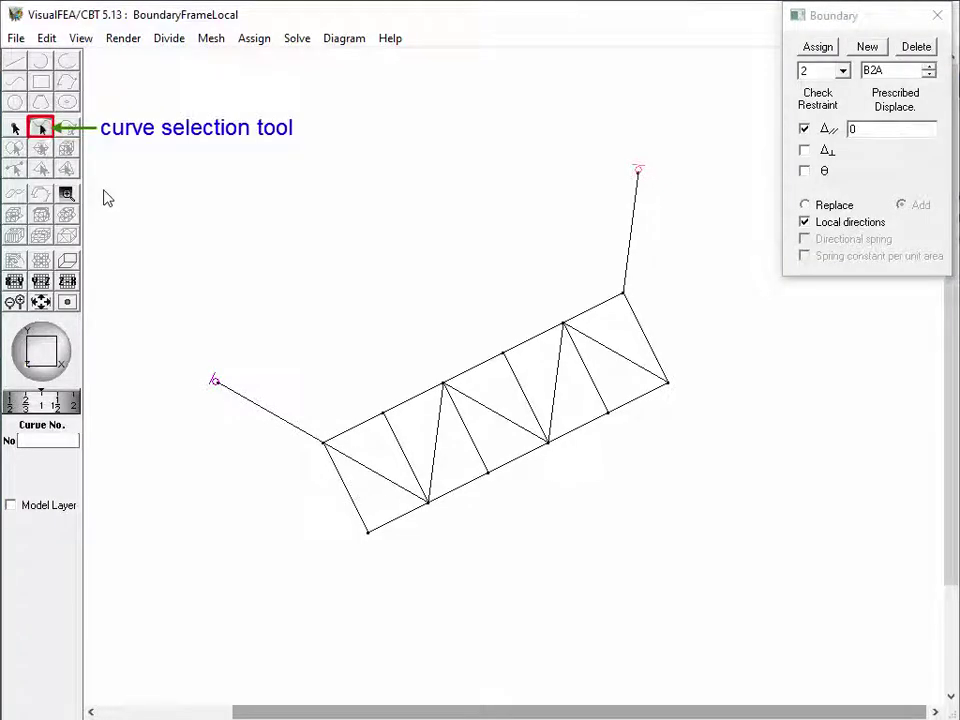
Apply B3 to all bottom-chord nodes, restraining only Δ⊥ = 0 normal to the chord.
{"action": "left_click", "coordinate": [577, 430]}
{"action": "key", "text": "Return"}
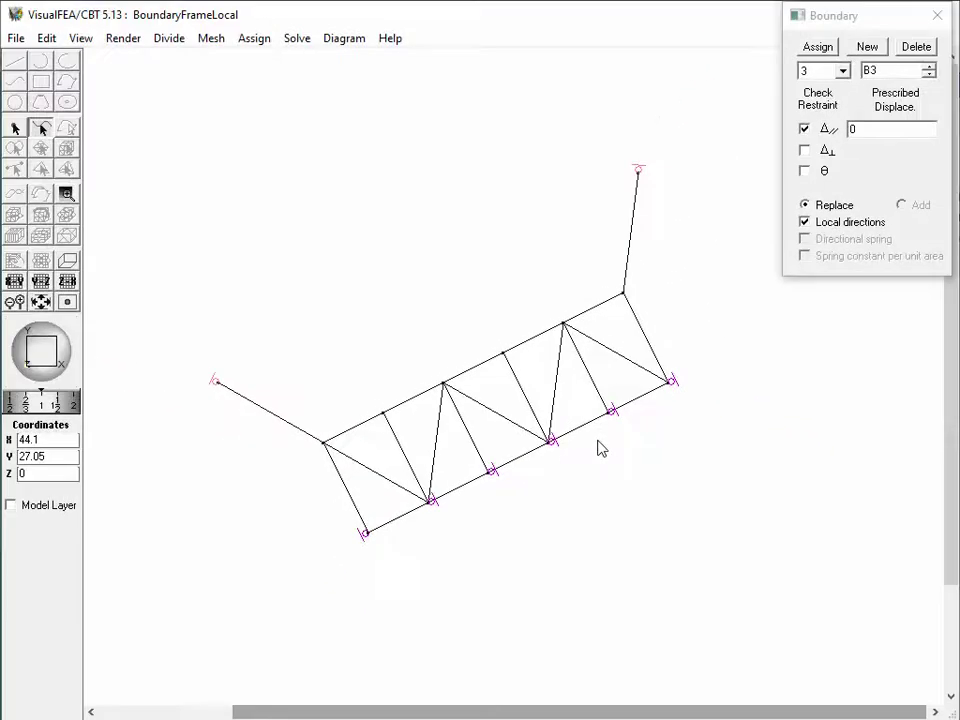
{"action": "left_click", "coordinate": [806, 131]}
{"action": "left_click", "coordinate": [806, 130]}
{"action": "left_click", "coordinate": [805, 150]}
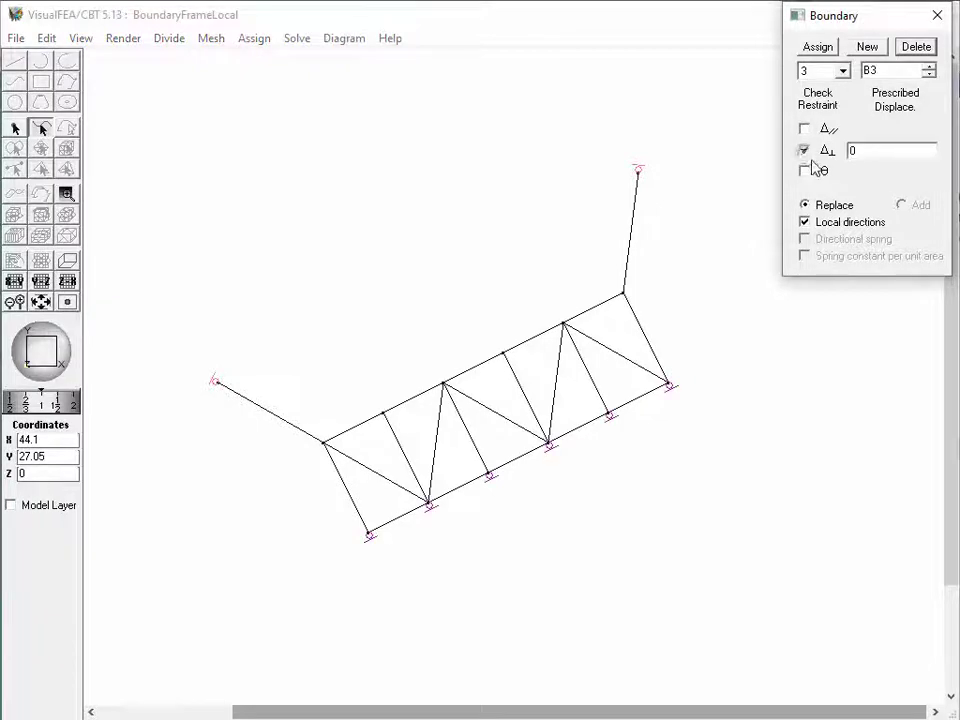